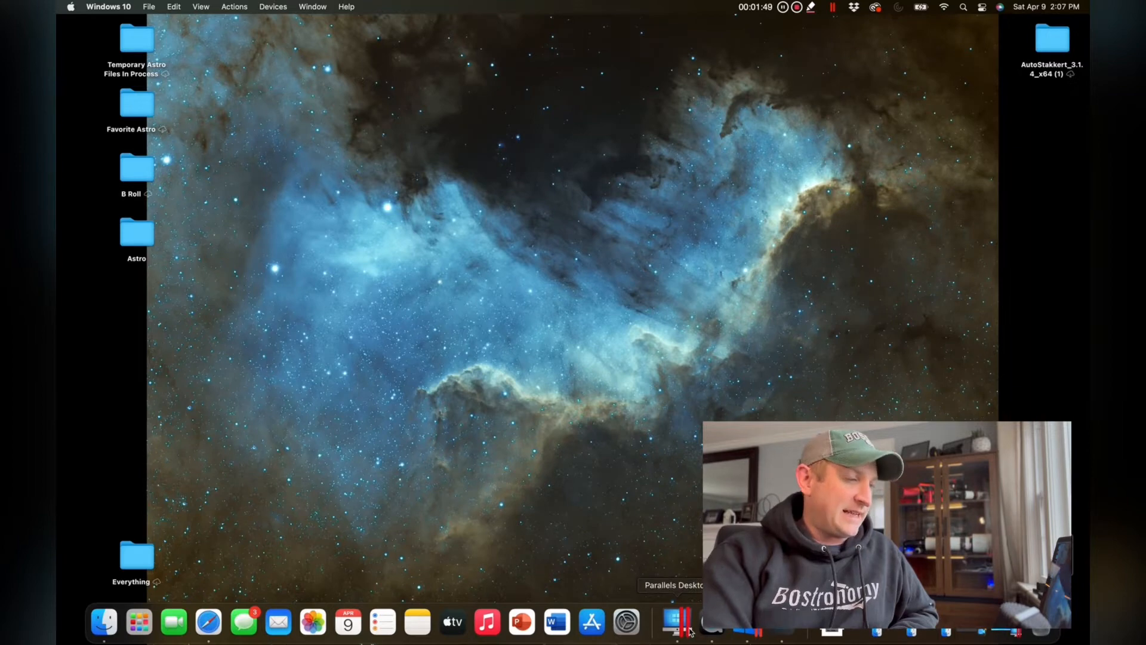
Switch to the Windows 10 virtual machine and launch the 64-bit DeepSkyStacker.
{"action": "left_click", "coordinate": [691, 631]}
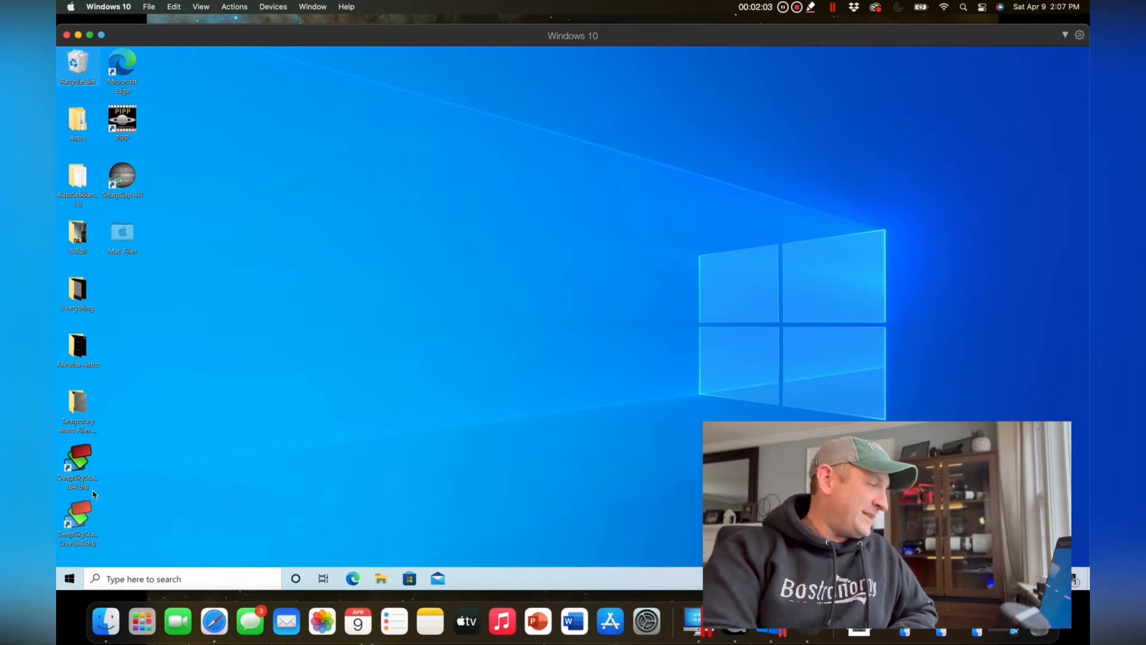
{"action": "left_click", "coordinate": [80, 469]}
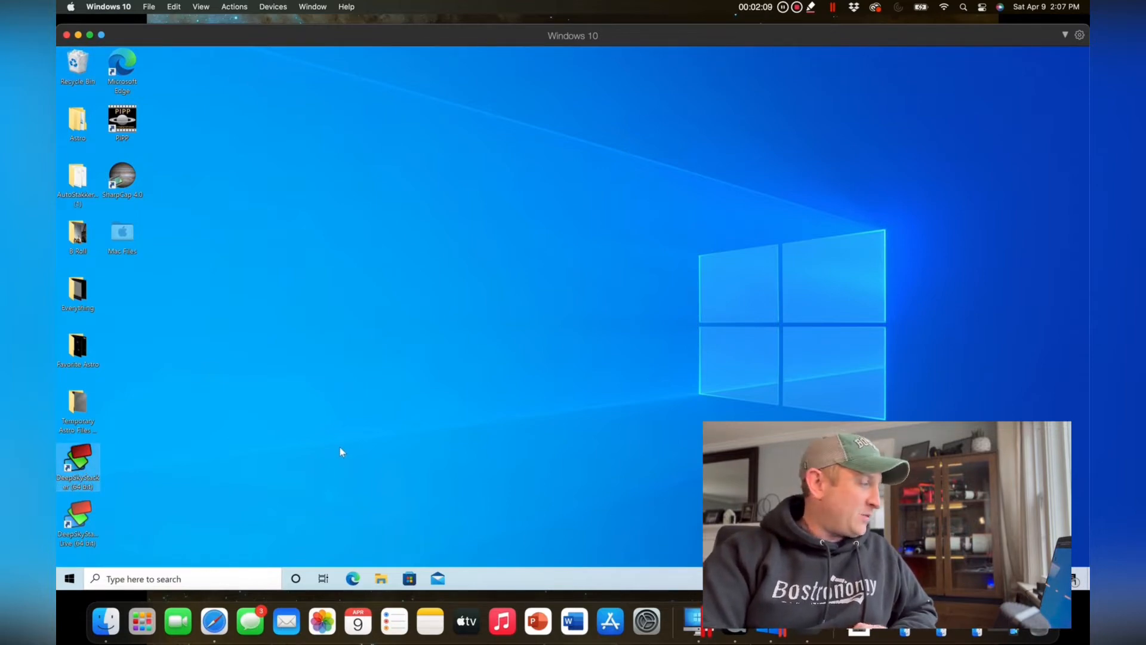
{"action": "double_click", "coordinate": [83, 465]}
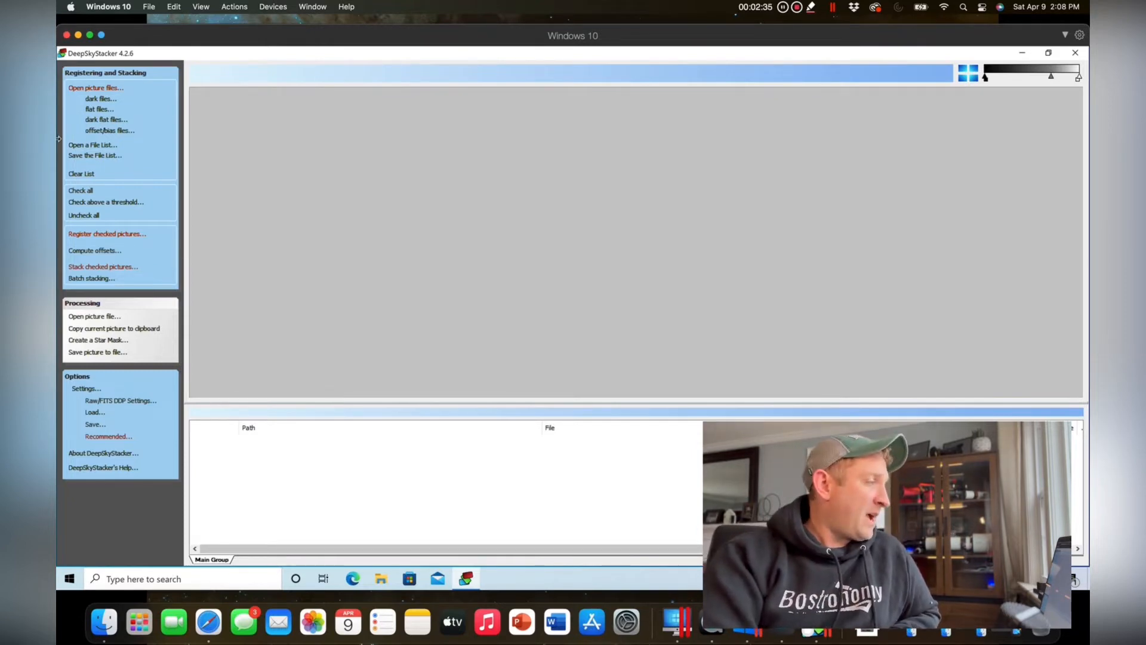
Start adding light frames and browse to the Light folder in Desktop > Astro > Whirlpool w Edge.
{"action": "left_click", "coordinate": [112, 88]}
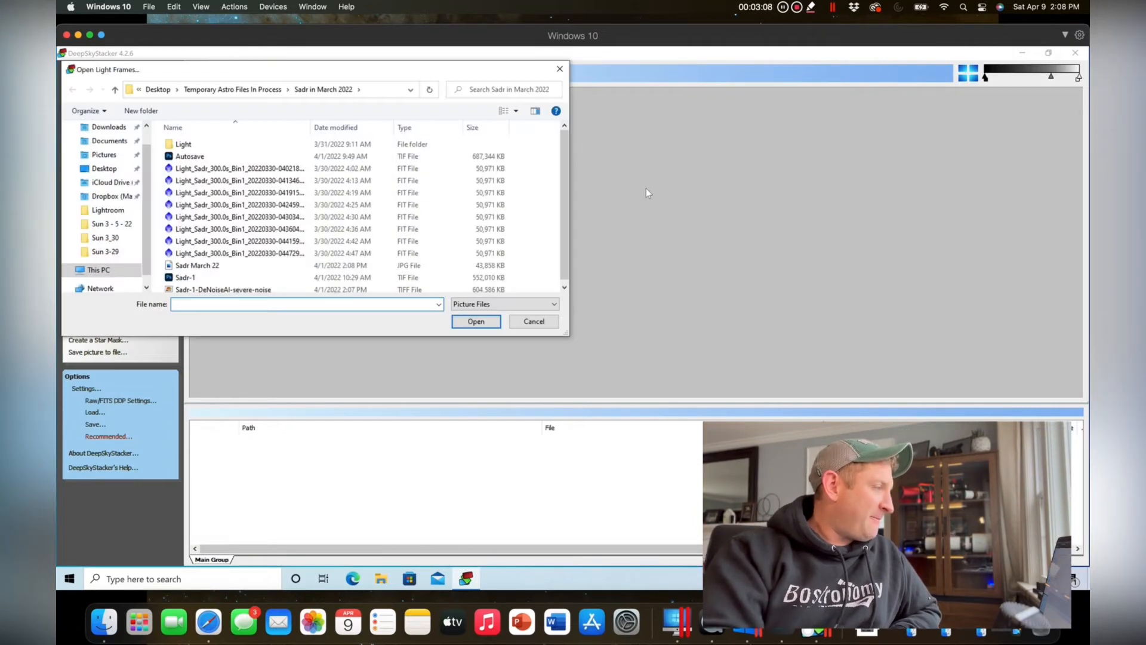
{"action": "left_click", "coordinate": [232, 89]}
{"action": "left_click", "coordinate": [198, 91]}
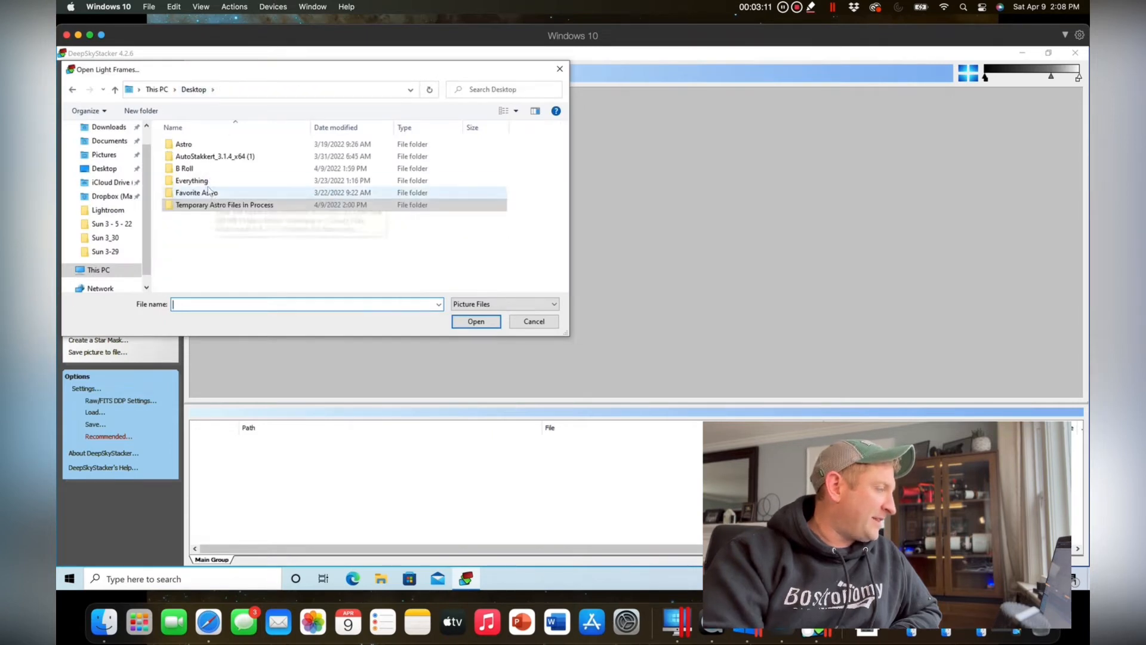
{"action": "double_click", "coordinate": [188, 146]}
{"action": "left_click", "coordinate": [197, 151]}
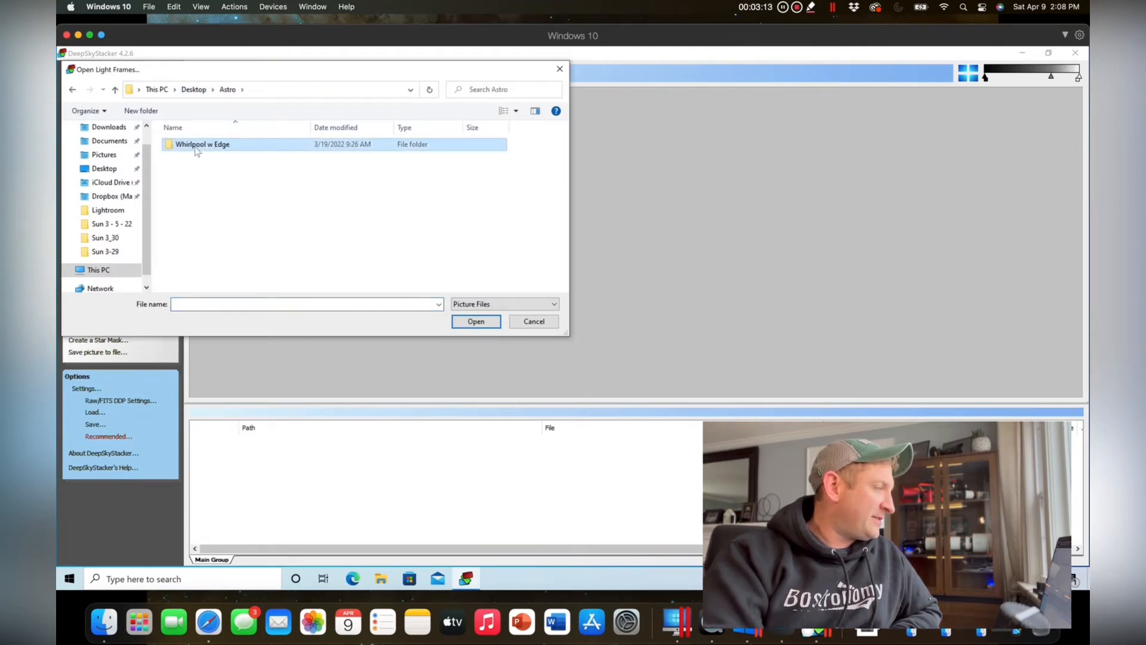
{"action": "double_click", "coordinate": [197, 150]}
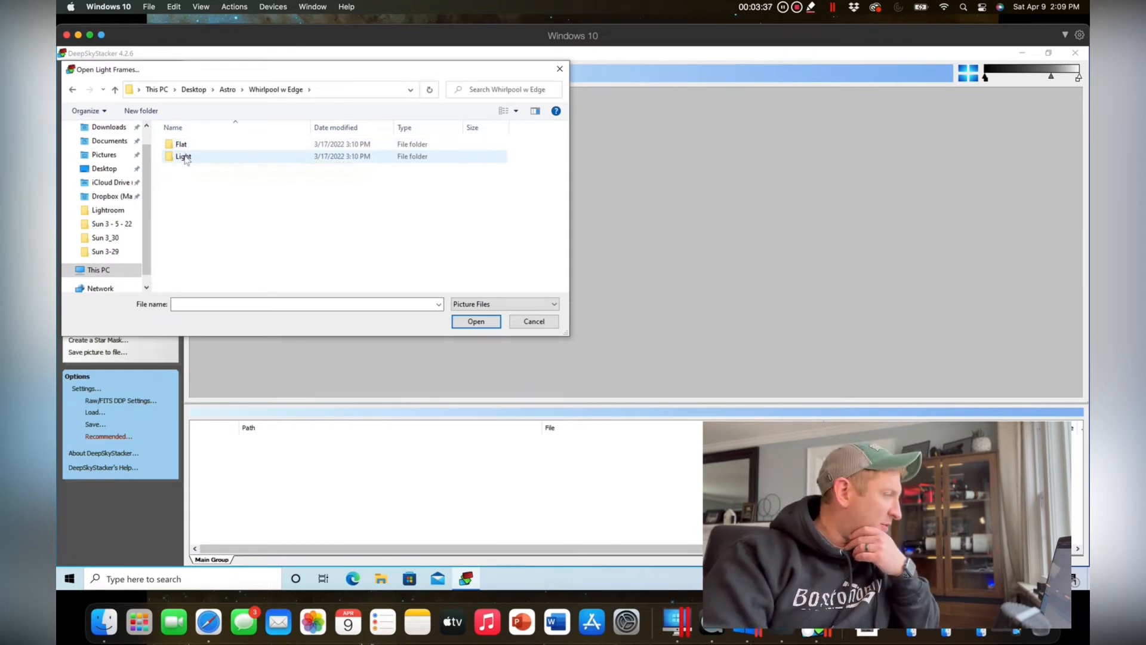
{"action": "double_click", "coordinate": [185, 156]}
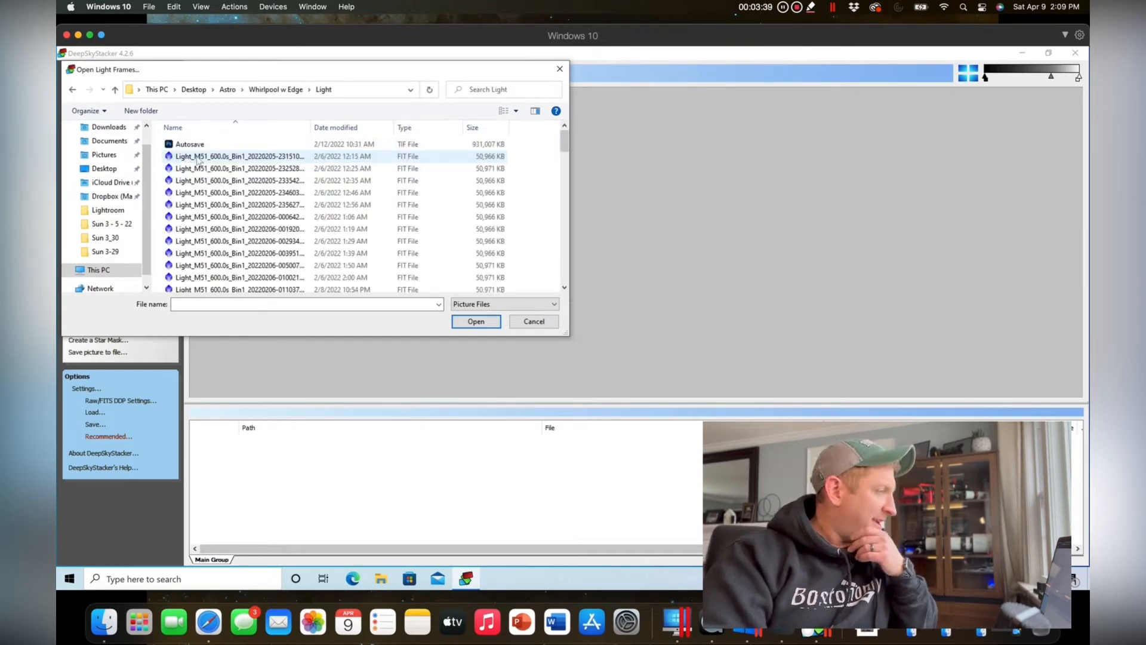
{"action": "left_click", "coordinate": [190, 157]}
{"action": "scroll", "coordinate": [312, 231], "scroll_direction": "down", "scroll_amount": 8}
{"action": "scroll", "coordinate": [313, 231], "scroll_direction": "down", "scroll_amount": 10}
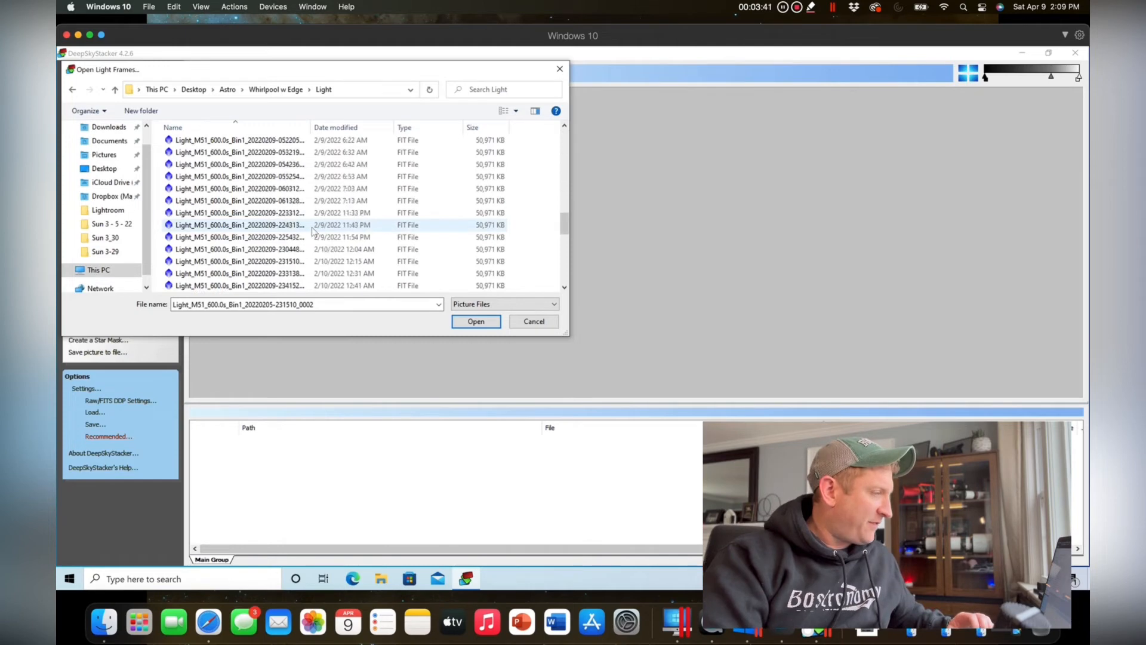
{"action": "left_click", "coordinate": [358, 285]}
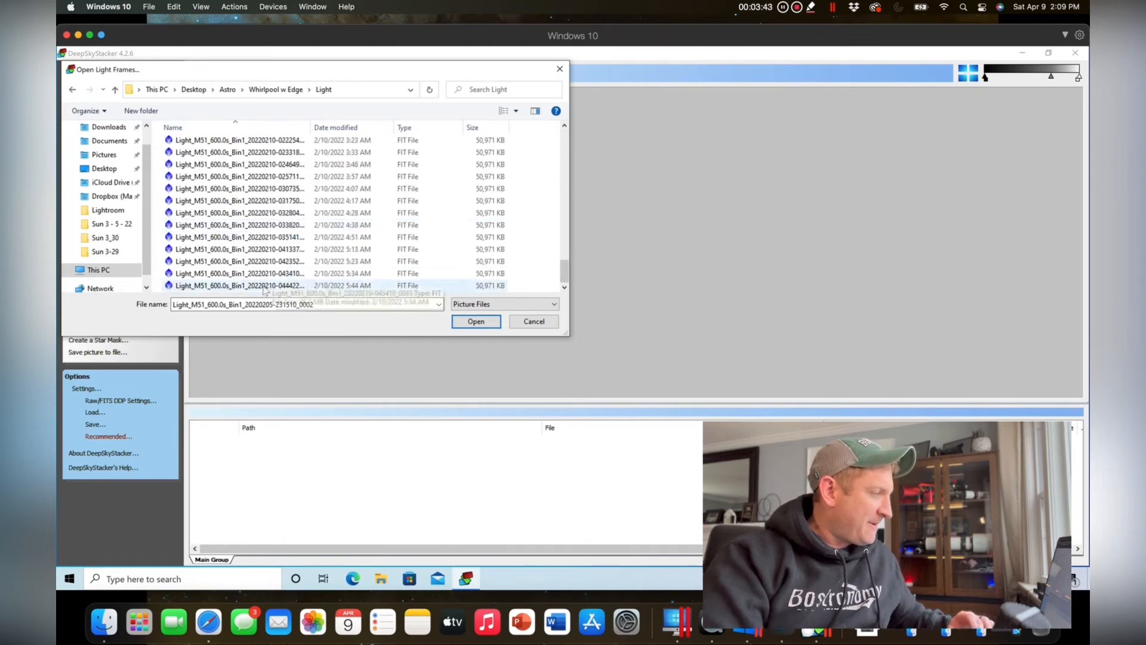
{"action": "key", "text": "ctrl+a"}
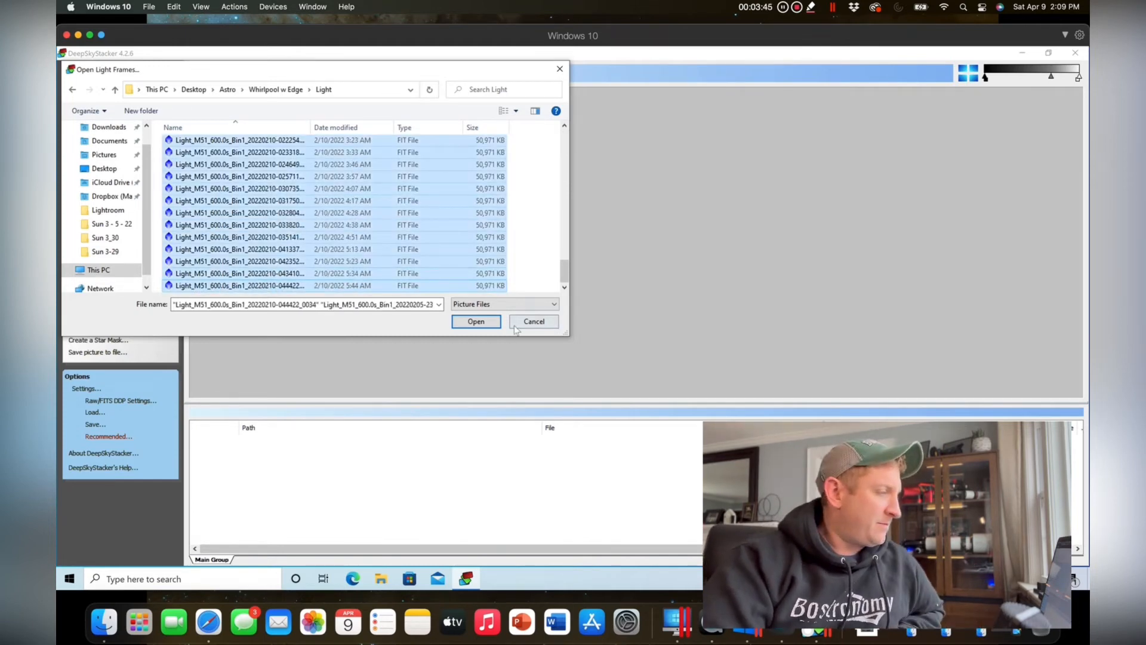
{"action": "left_click", "coordinate": [479, 324]}
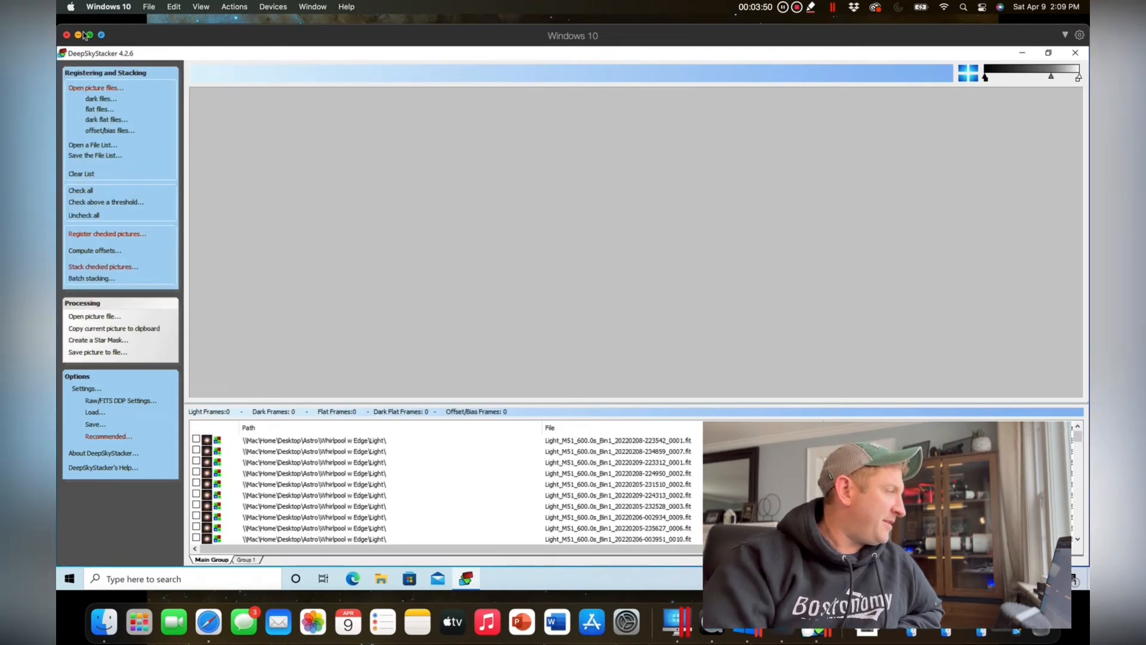
Start adding flat frames and browse to the Flat folder in Desktop > Astro > Whirlpool w Edge.
{"action": "left_click", "coordinate": [104, 110]}
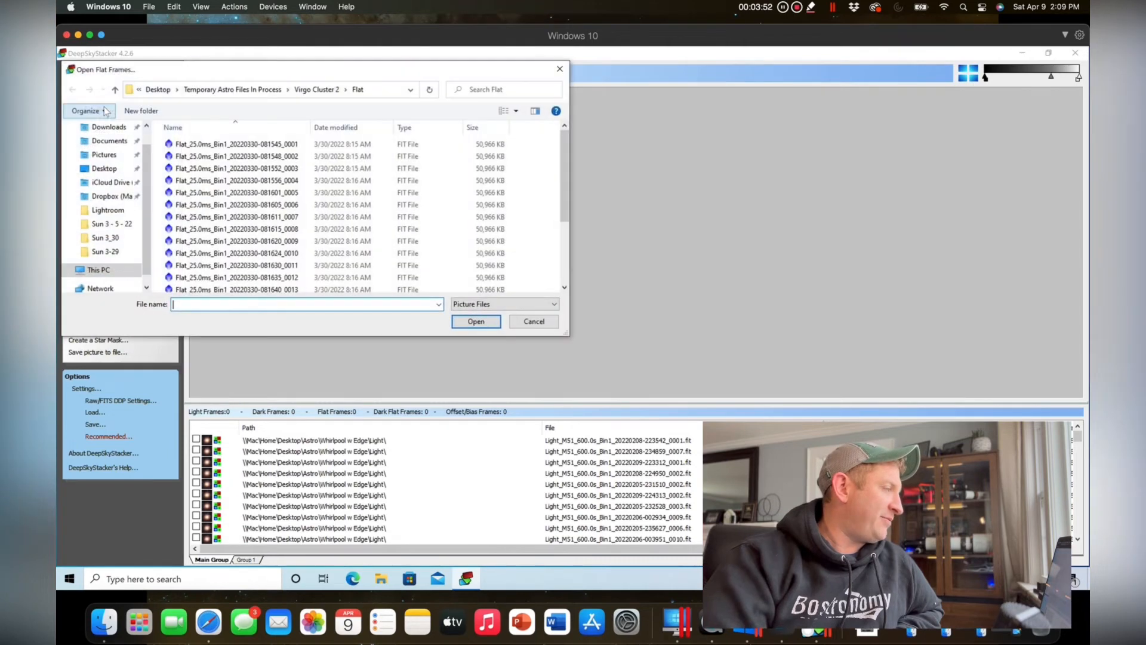
{"action": "left_click", "coordinate": [159, 90]}
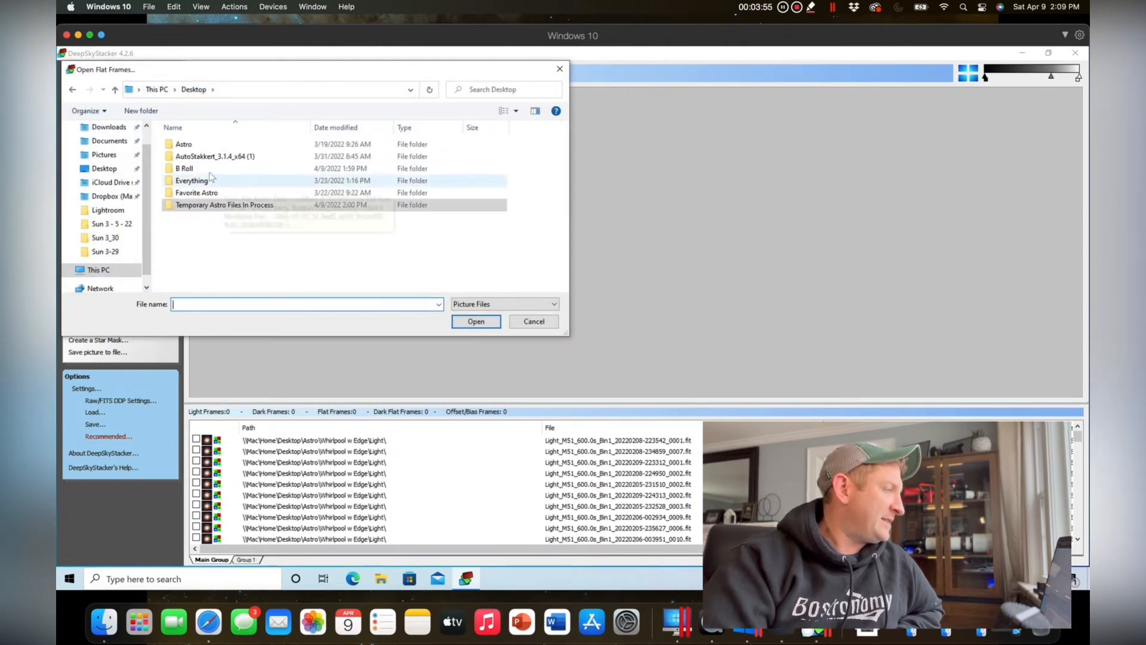
{"action": "double_click", "coordinate": [190, 144]}
{"action": "double_click", "coordinate": [191, 145]}
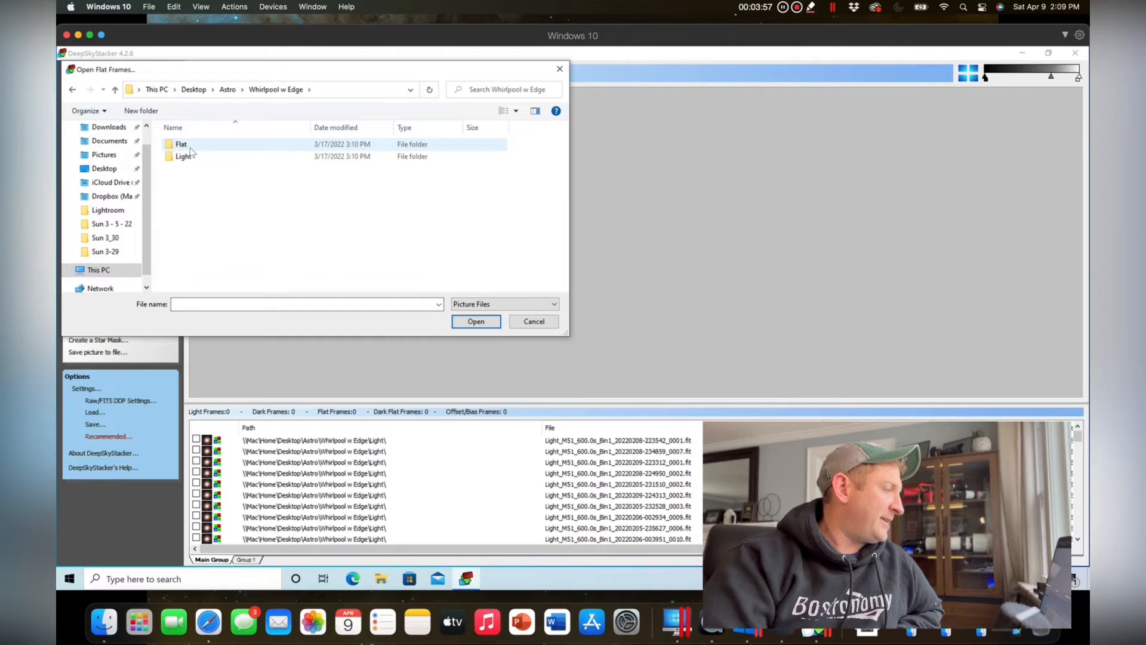
{"action": "double_click", "coordinate": [190, 145]}
{"action": "left_click", "coordinate": [197, 144]}
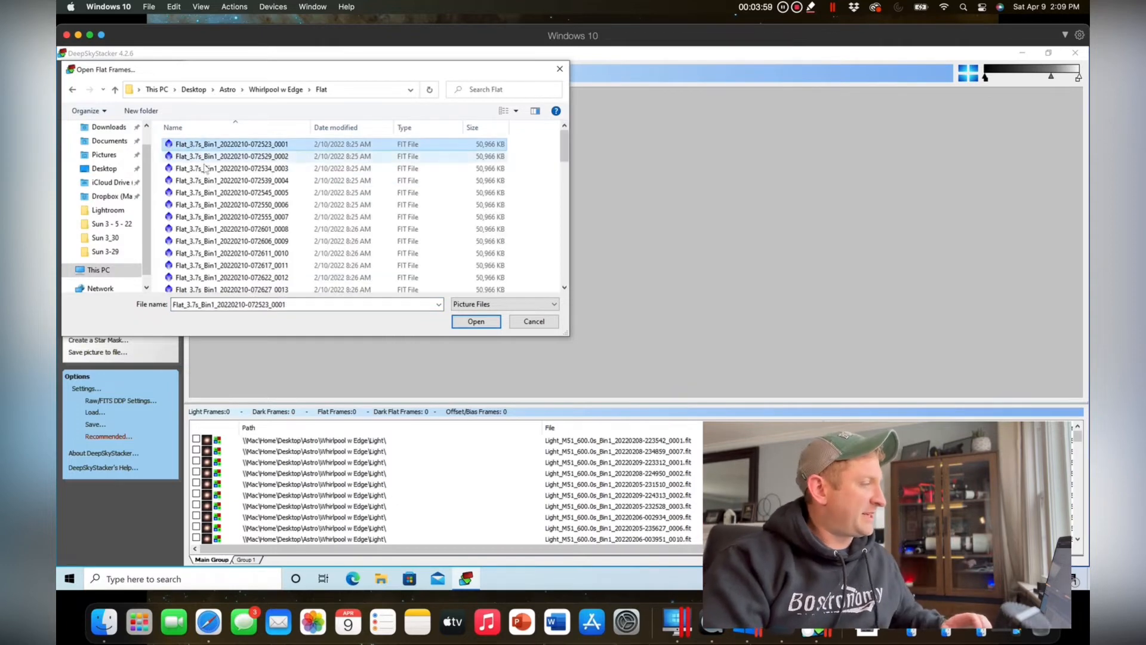
{"action": "scroll", "coordinate": [240, 213], "scroll_direction": "down", "scroll_amount": 10}
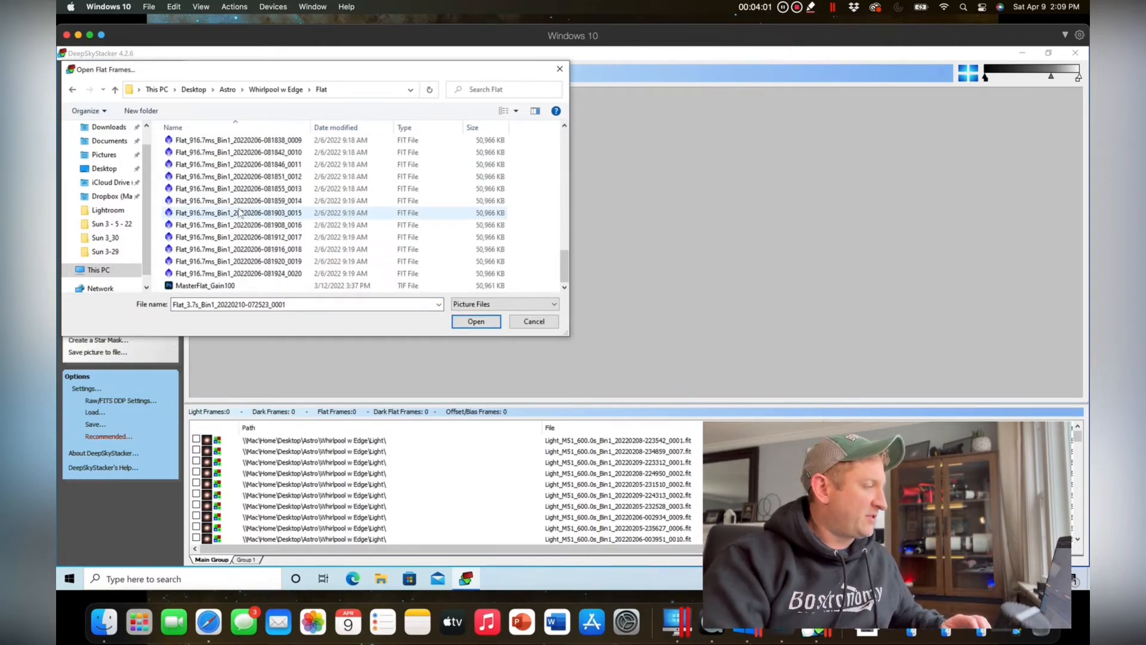
{"action": "left_click", "coordinate": [269, 273], "text": "shift"}
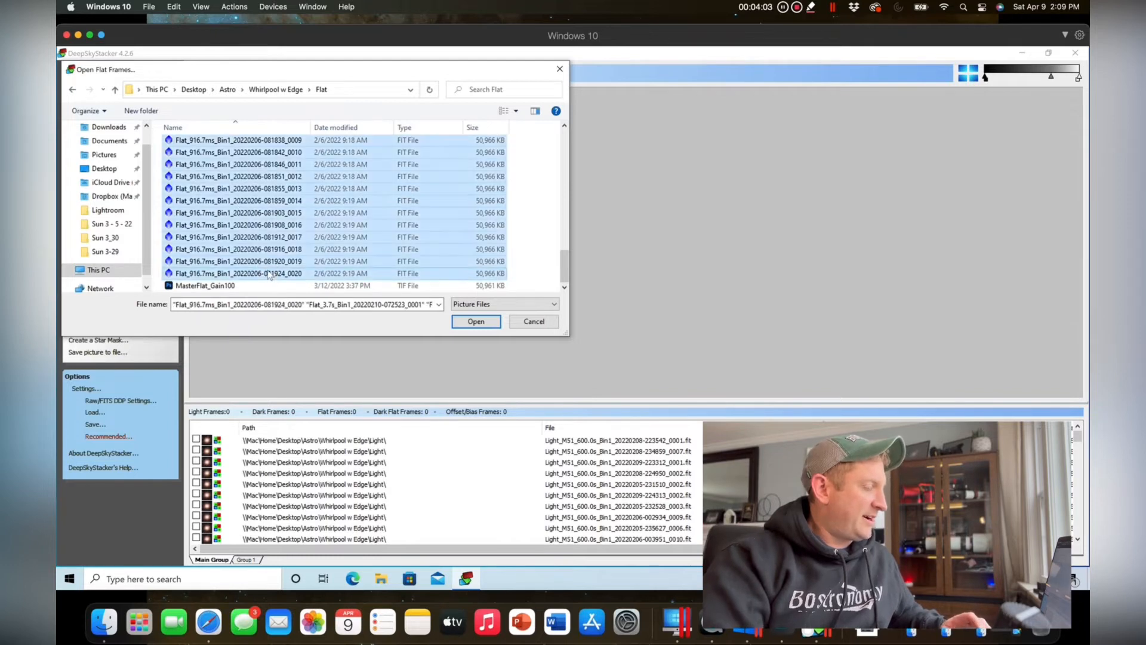
{"action": "scroll", "coordinate": [352, 182], "scroll_direction": "up", "scroll_amount": 1}
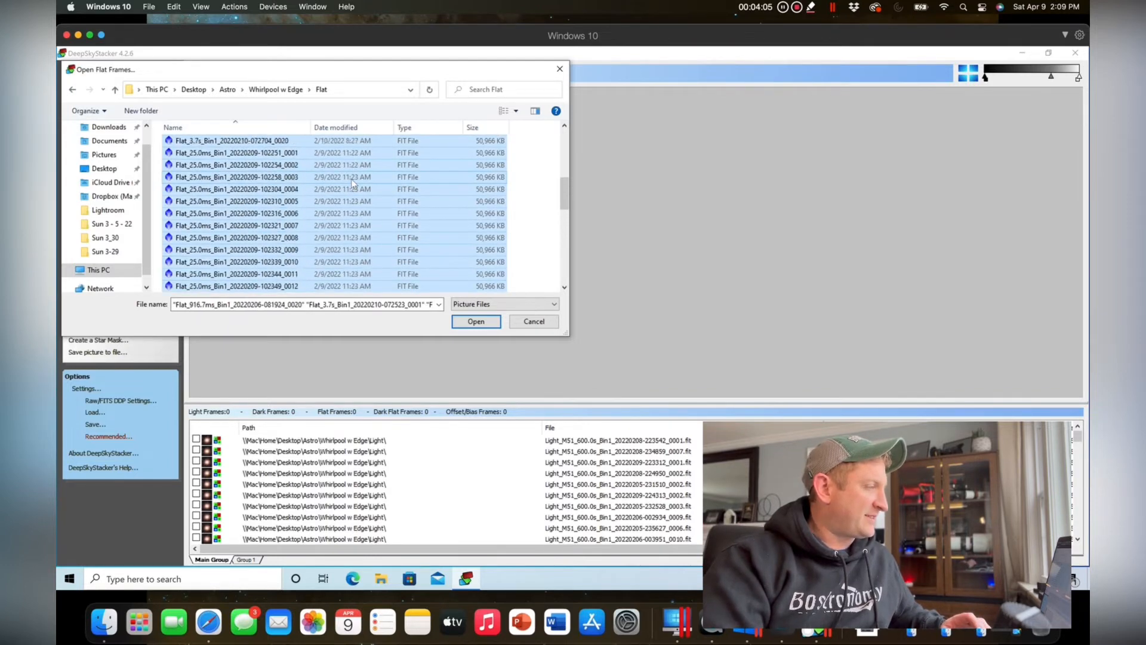
{"action": "scroll", "coordinate": [353, 184], "scroll_direction": "up", "scroll_amount": 5}
{"action": "scroll", "coordinate": [353, 183], "scroll_direction": "down", "scroll_amount": 10}
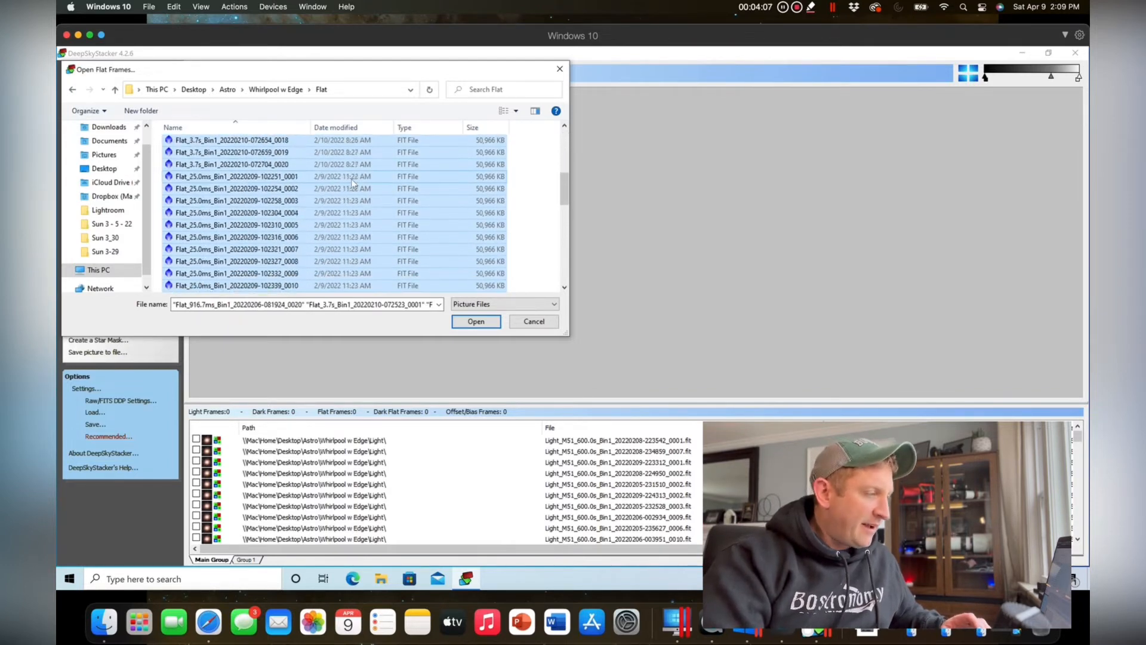
{"action": "left_click", "coordinate": [477, 322]}
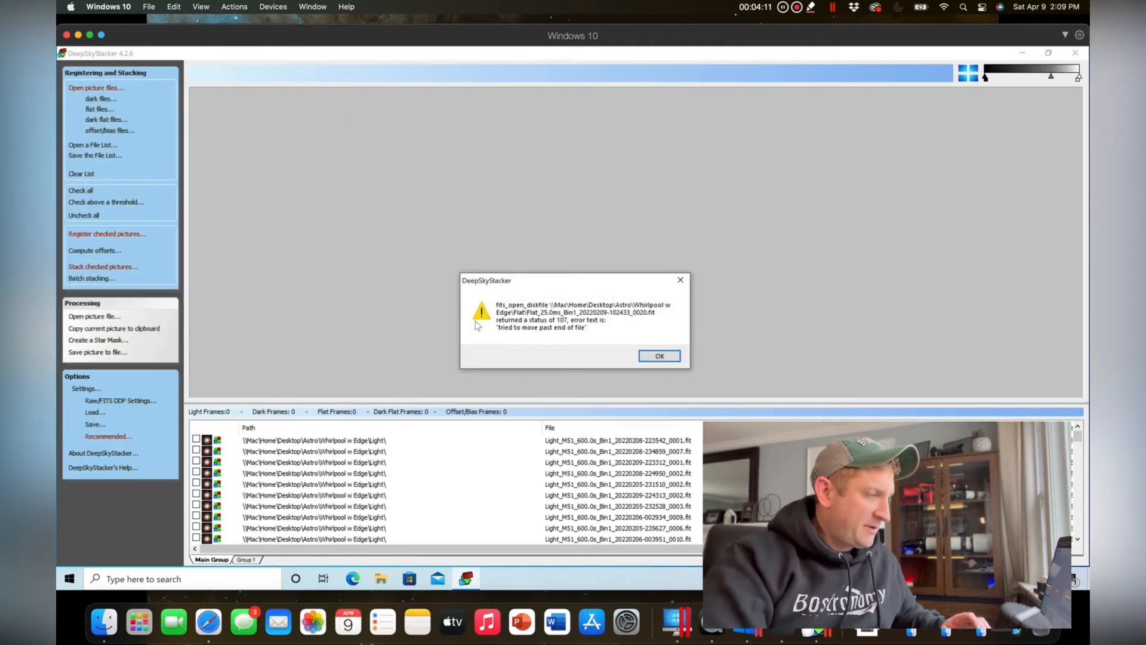
{"action": "left_click", "coordinate": [659, 357]}
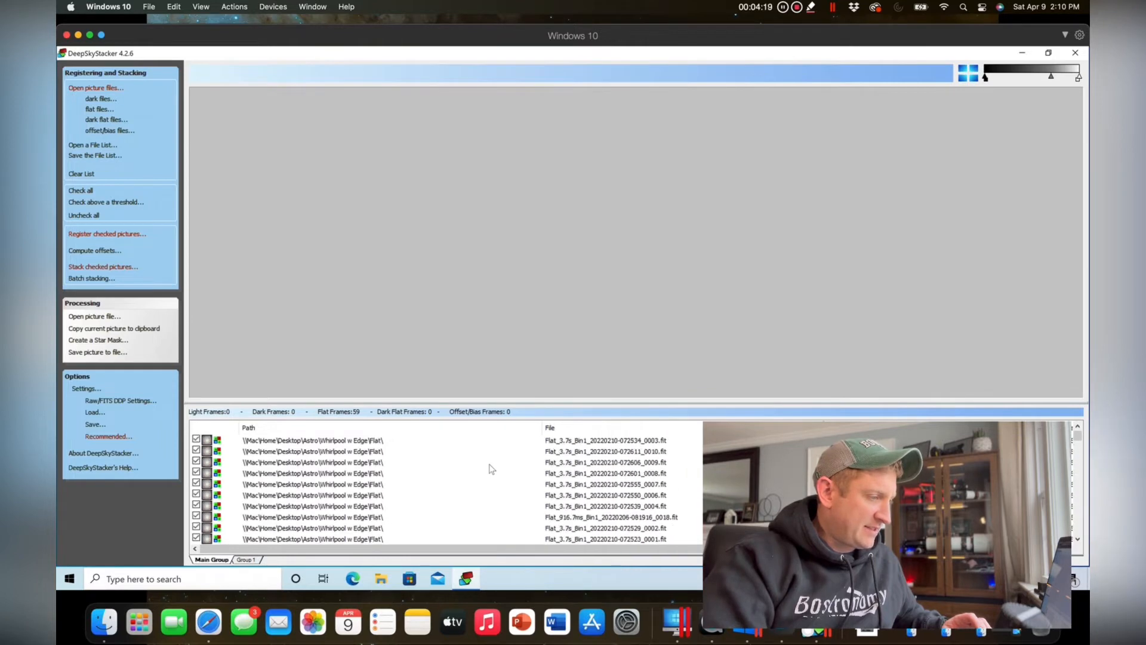
Review the loaded file list and check all light and flat frames for stacking.
{"action": "scroll", "coordinate": [492, 469], "scroll_direction": "down", "scroll_amount": 1}
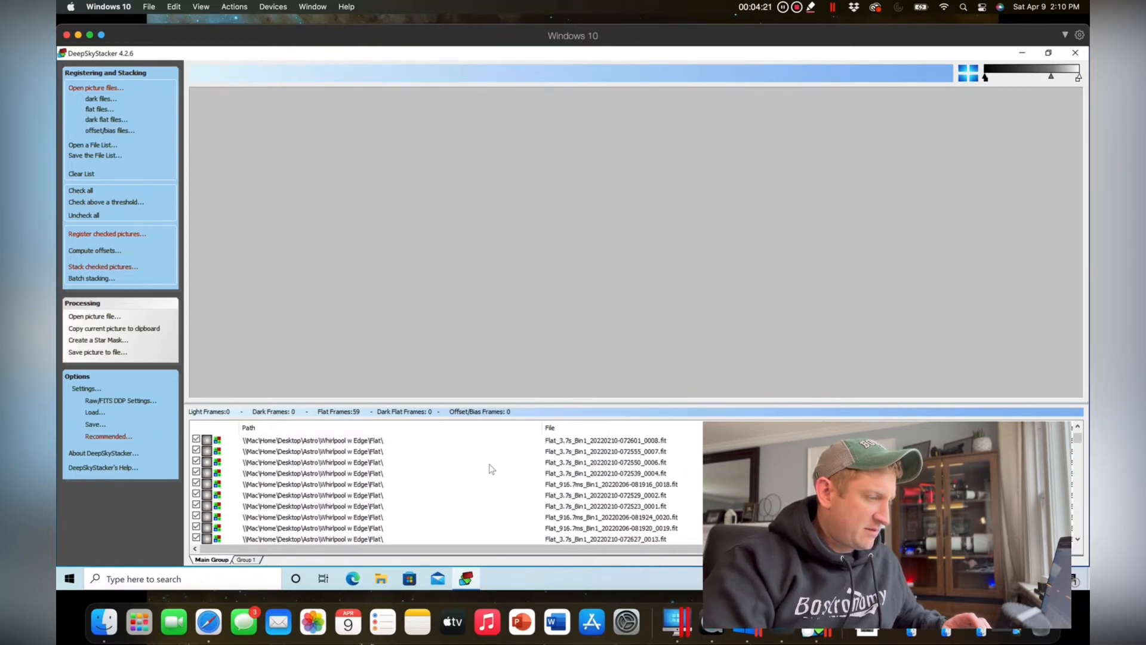
{"action": "scroll", "coordinate": [492, 469], "scroll_direction": "down", "scroll_amount": 3}
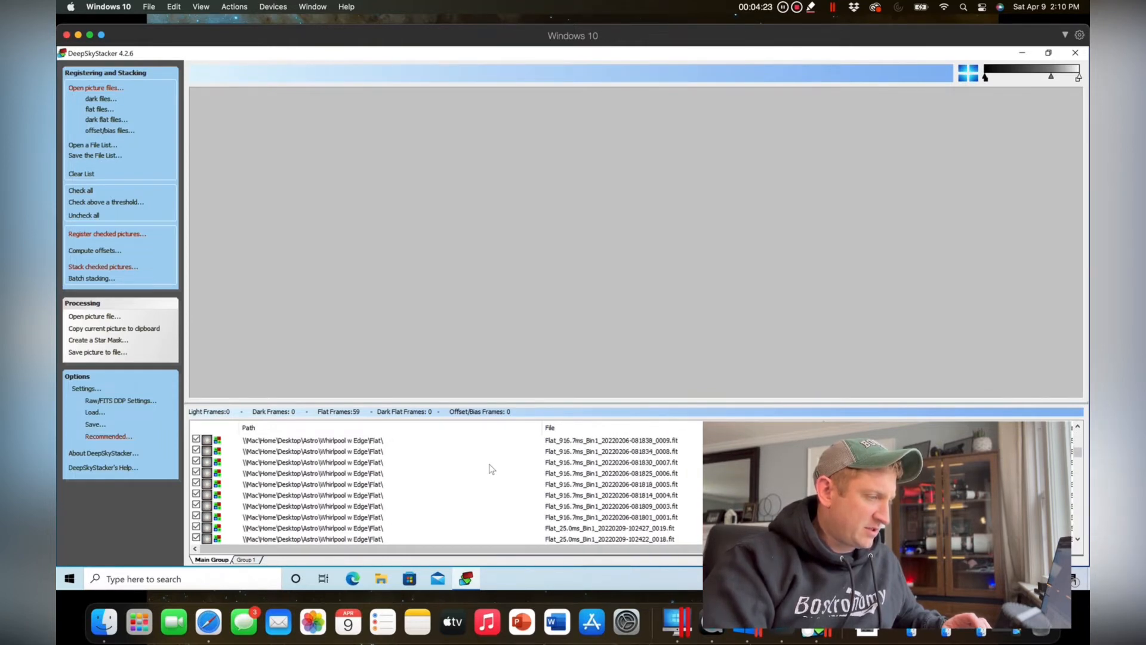
{"action": "scroll", "coordinate": [491, 469], "scroll_direction": "down", "scroll_amount": 10}
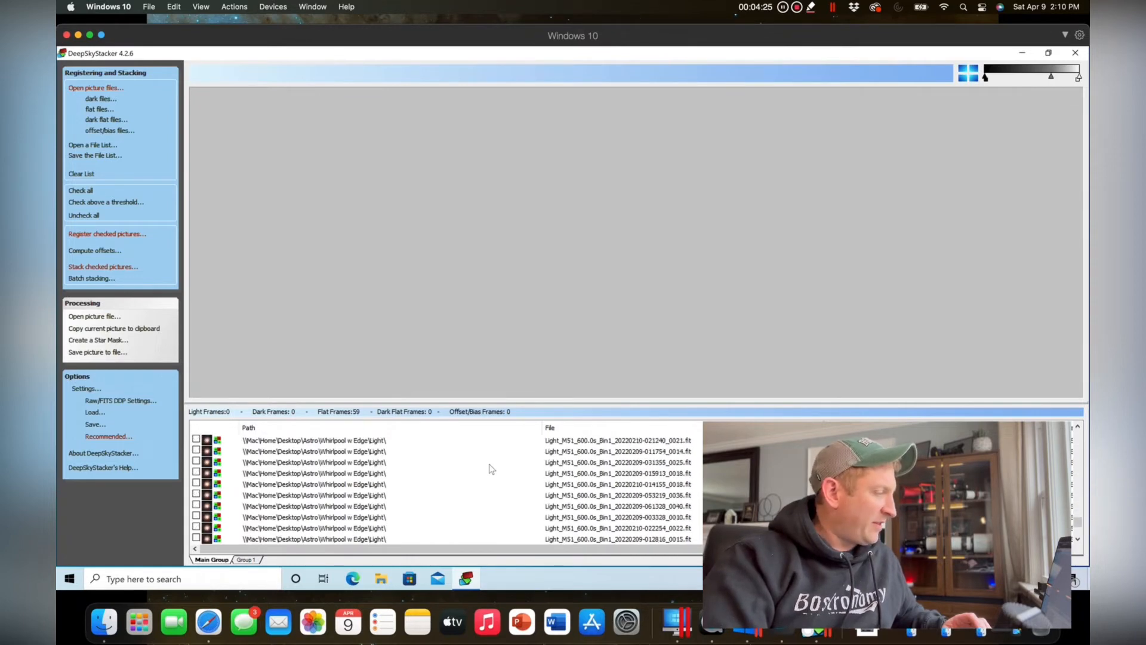
{"action": "scroll", "coordinate": [491, 469], "scroll_direction": "down", "scroll_amount": 3}
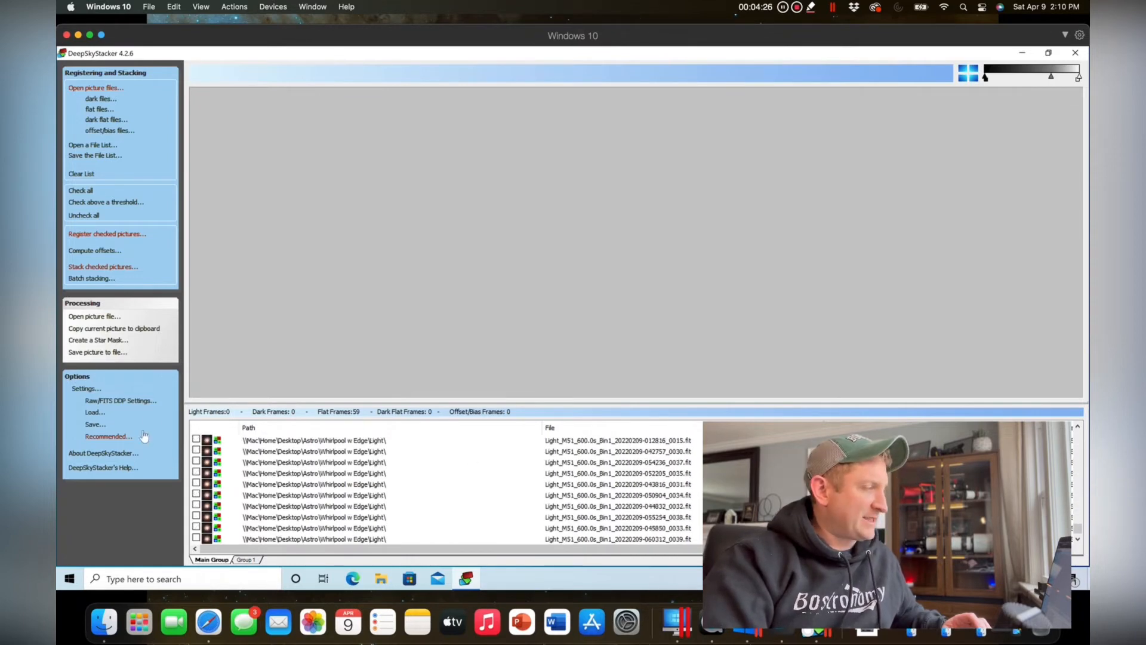
{"action": "left_click", "coordinate": [88, 192]}
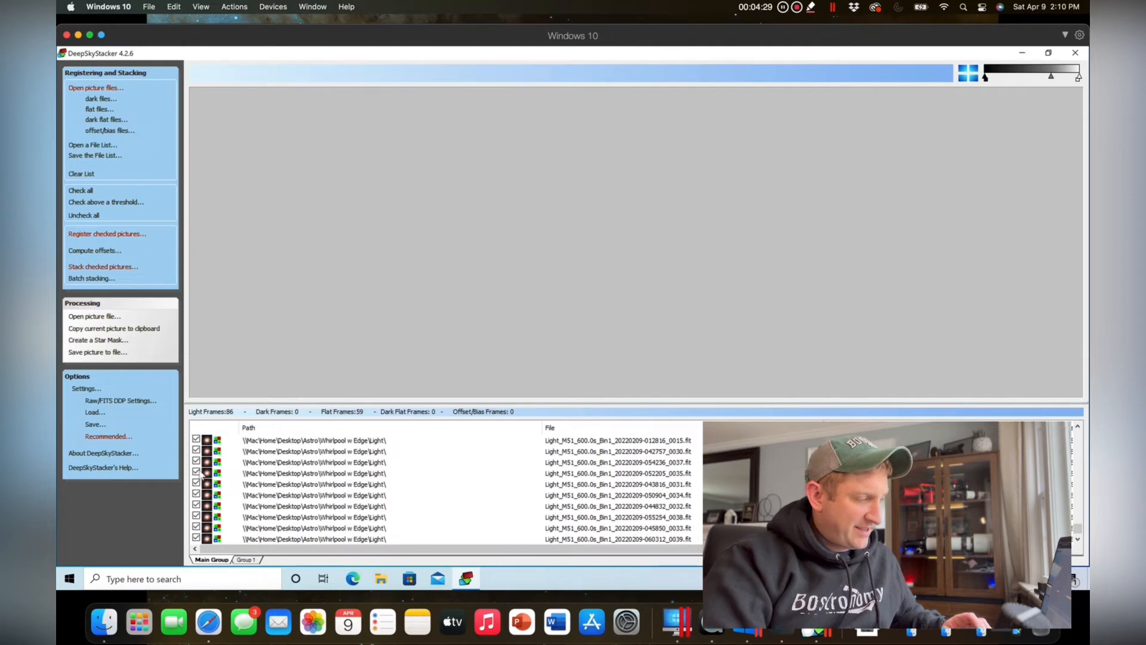
{"action": "scroll", "coordinate": [305, 500], "scroll_direction": "down", "scroll_amount": 1}
{"action": "scroll", "coordinate": [305, 500], "scroll_direction": "up", "scroll_amount": 1}
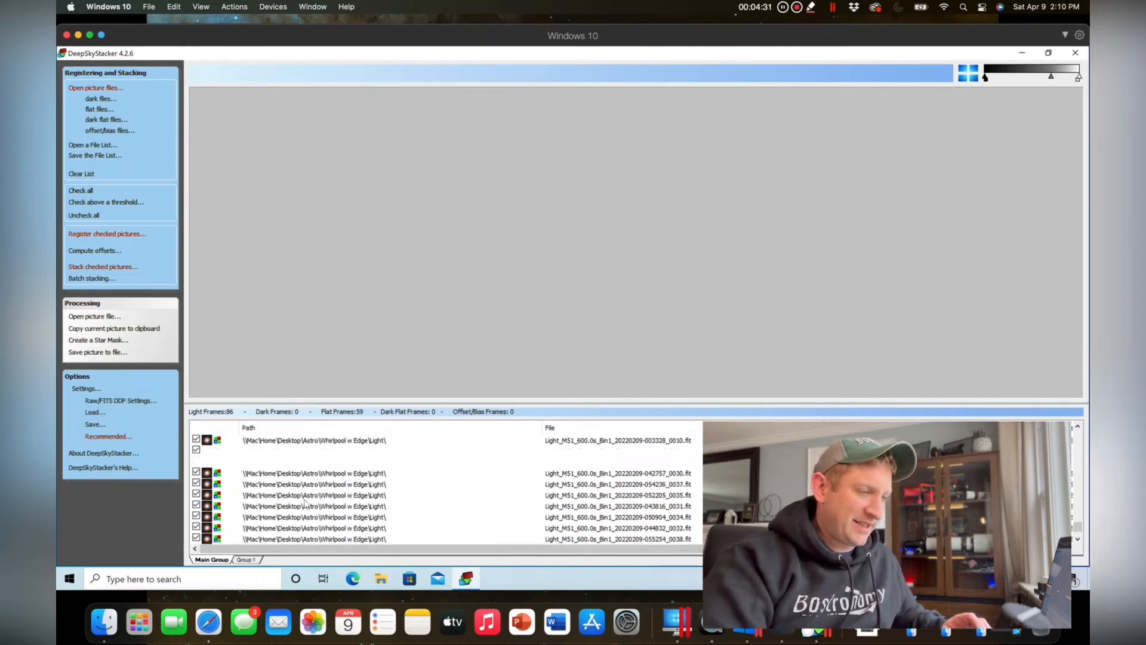
{"action": "scroll", "coordinate": [305, 504], "scroll_direction": "up", "scroll_amount": 15}
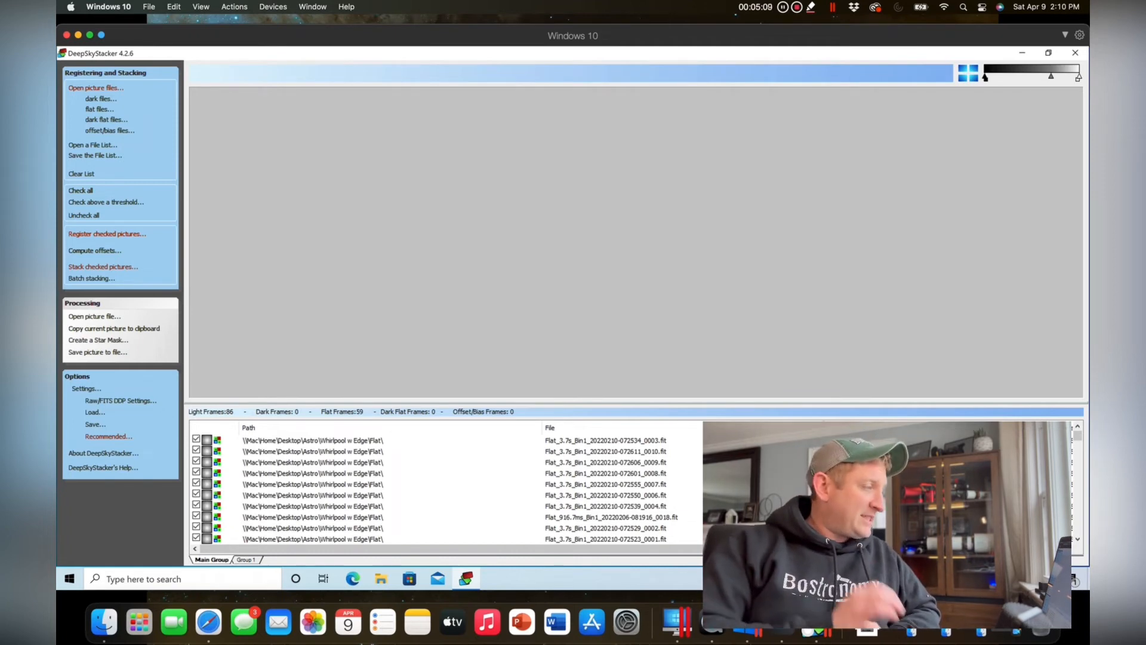
Register the checked pictures with the best 80% selected and re-registering of already registered pictures turned off, and start the stacking process.
{"action": "left_click", "coordinate": [126, 234]}
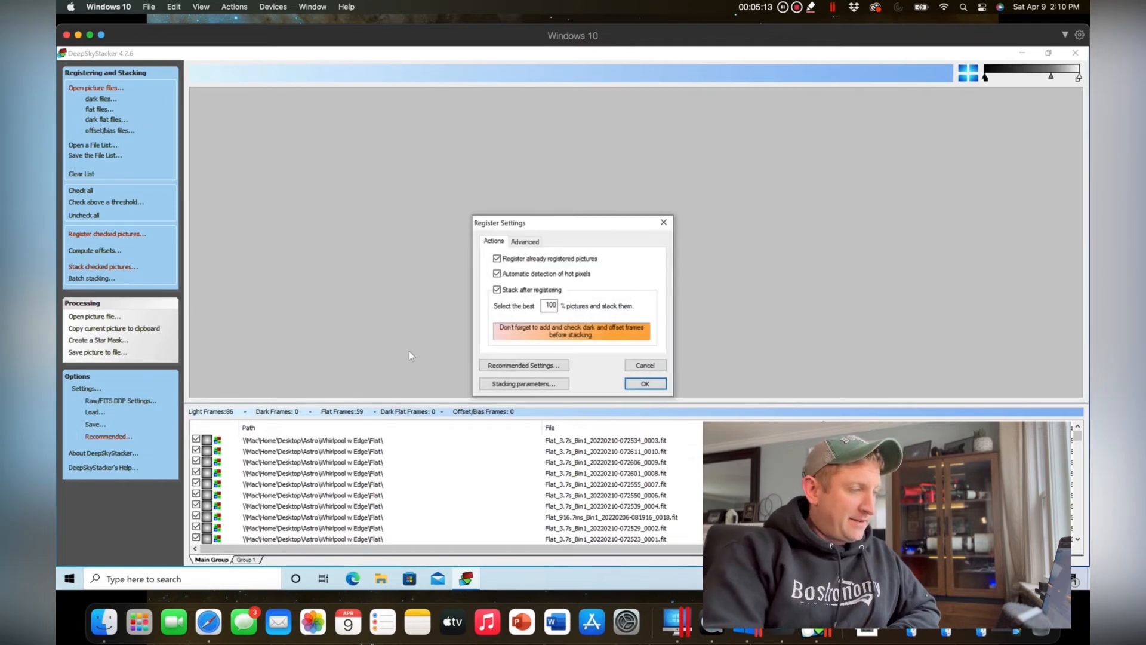
{"action": "left_click_drag", "start_coordinate": [545, 306], "coordinate": [575, 309]}
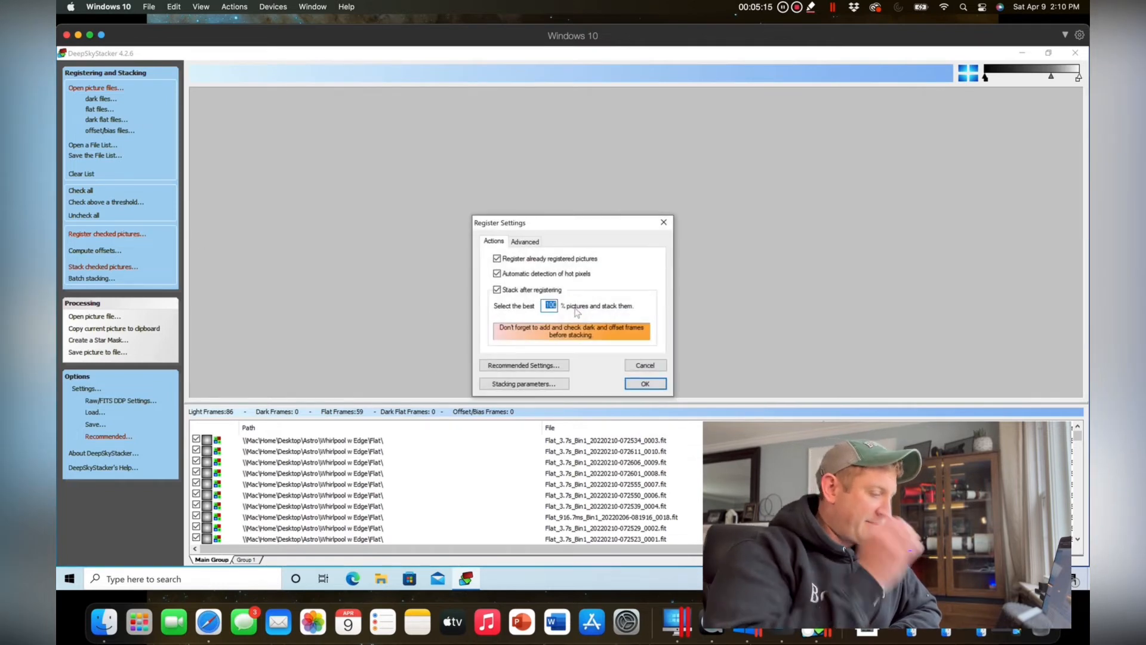
{"action": "key", "text": "BackSpace"}
{"action": "type", "text": "80"}
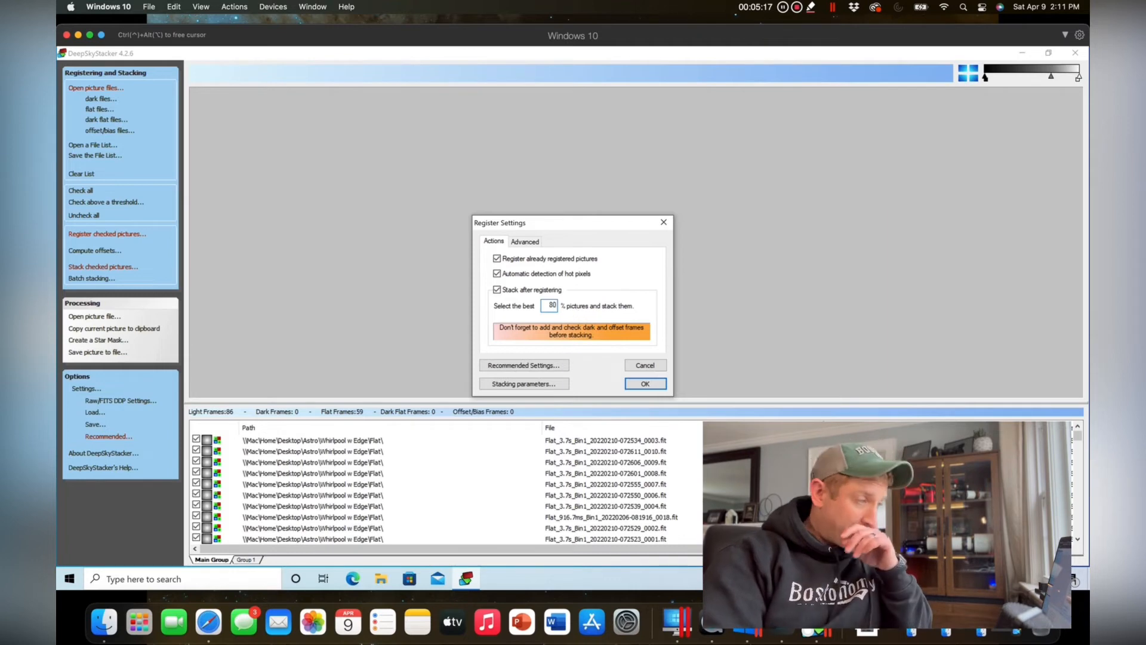
{"action": "left_click", "coordinate": [497, 259]}
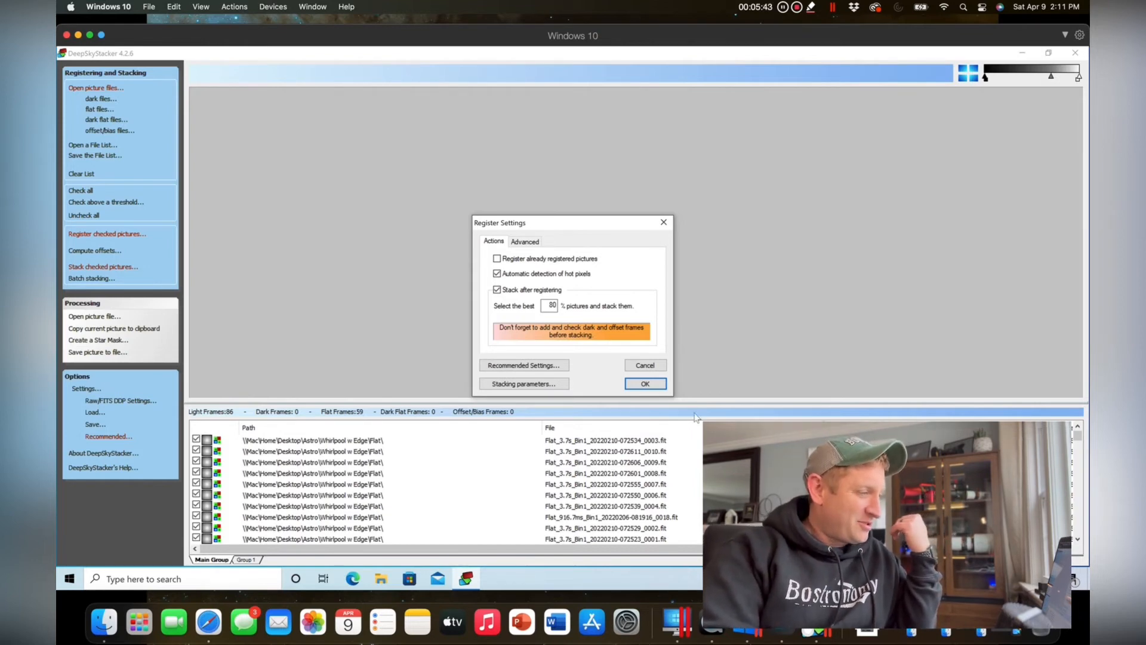
{"action": "left_click", "coordinate": [646, 384]}
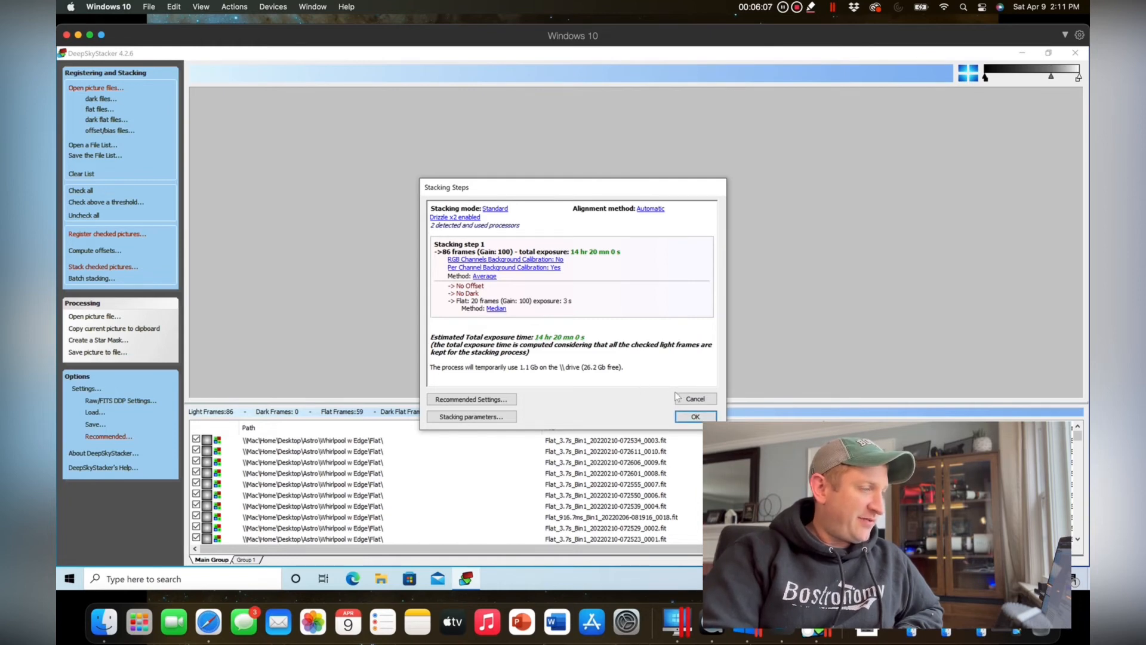
{"action": "left_click", "coordinate": [699, 420]}
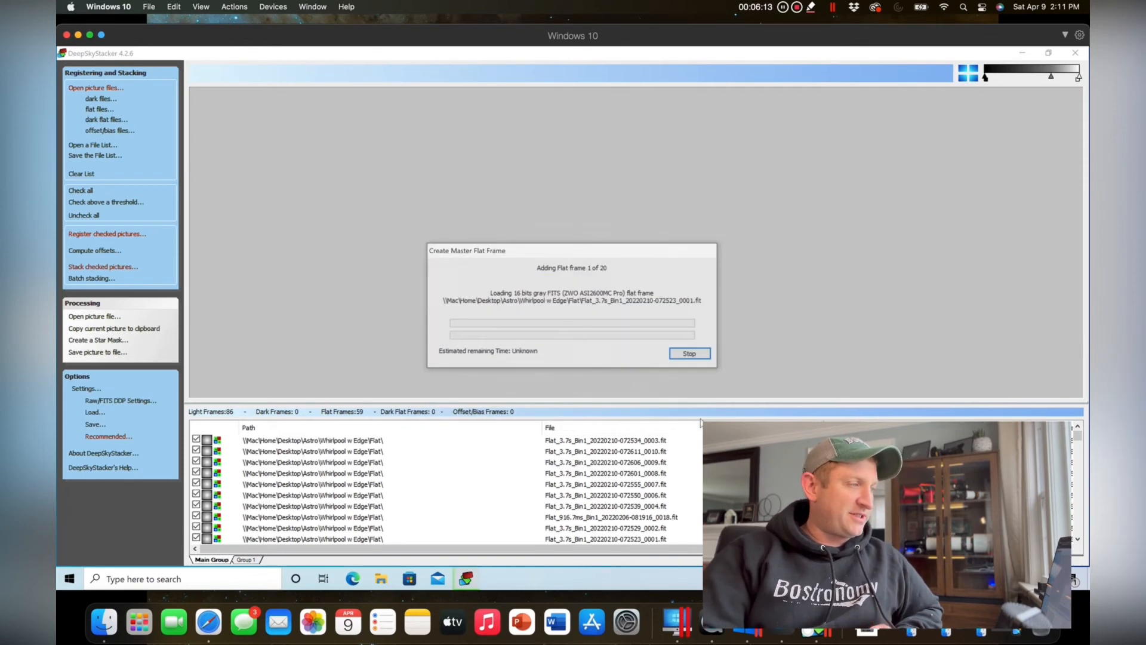